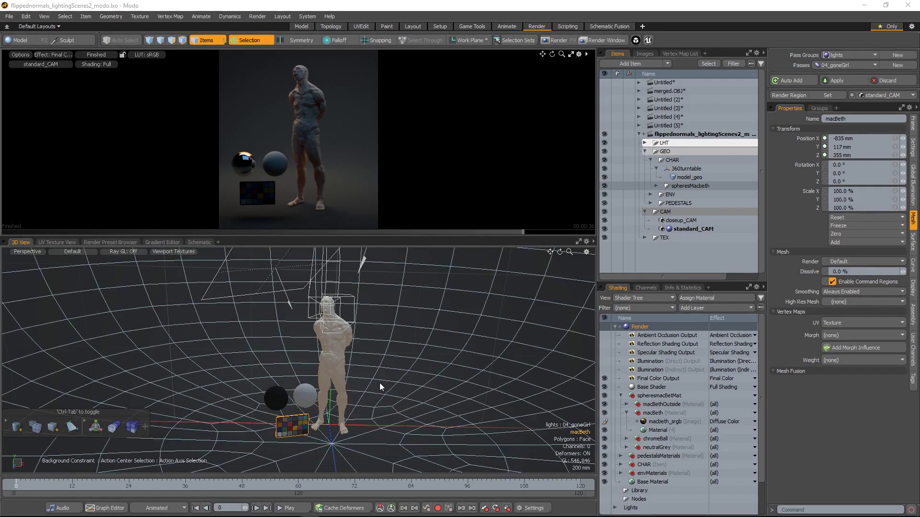
Zoom in on the figure in the 3D view and orbit slightly around it
ctrl+alt+drag(382, 386, 371, 364)
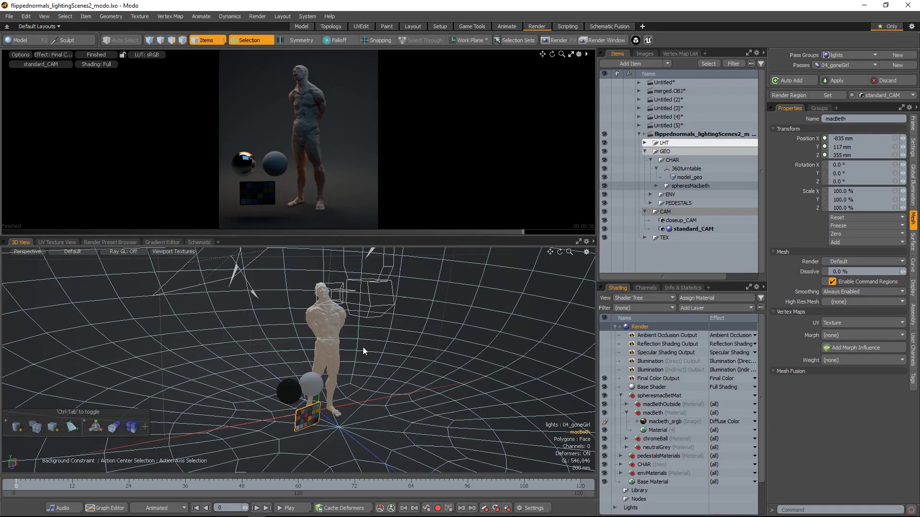
alt+drag(404, 327, 372, 331)
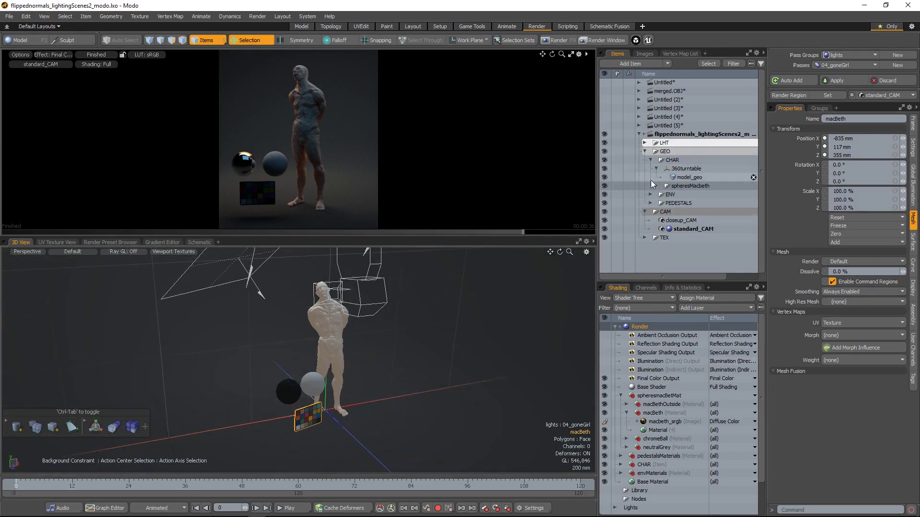
Select model_geo and view the scene through the standard_CAM render camera
click(692, 178)
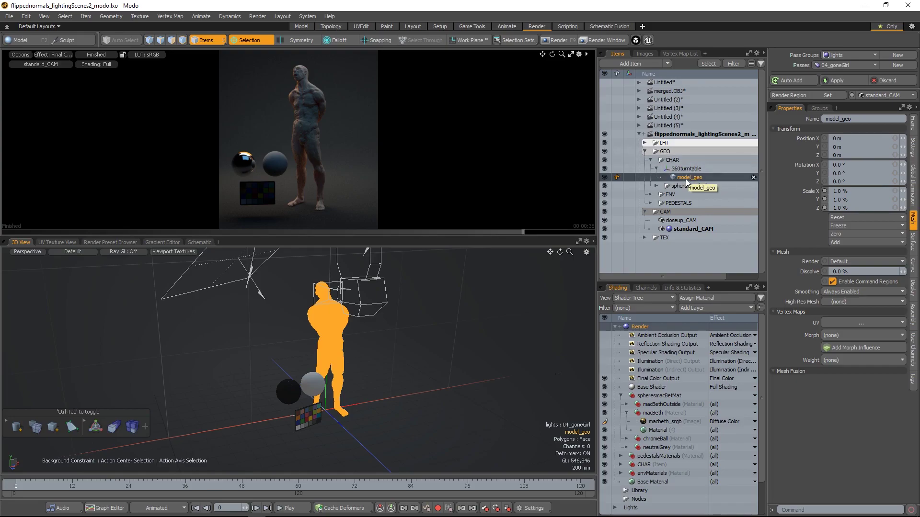
key(ctrl+space)
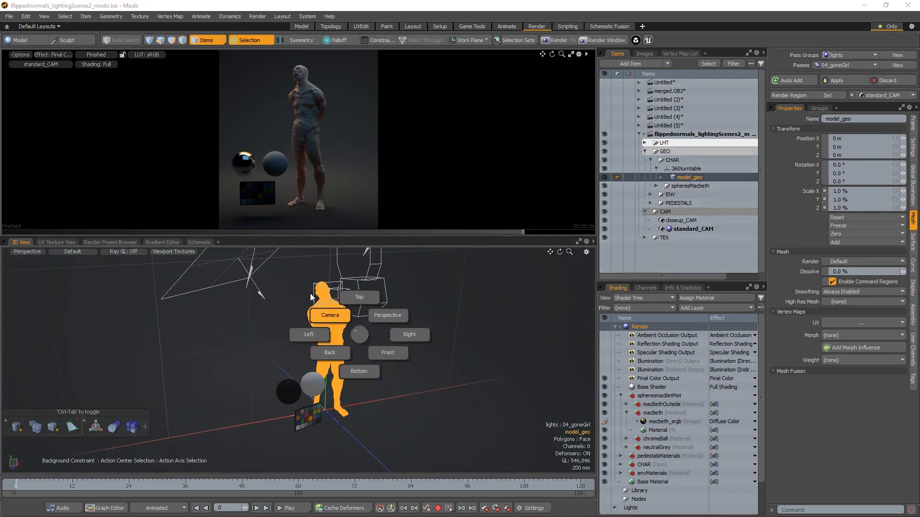
click(313, 302)
Scrub the timeline to watch the turntable spin, then return to frame 0
click(109, 485)
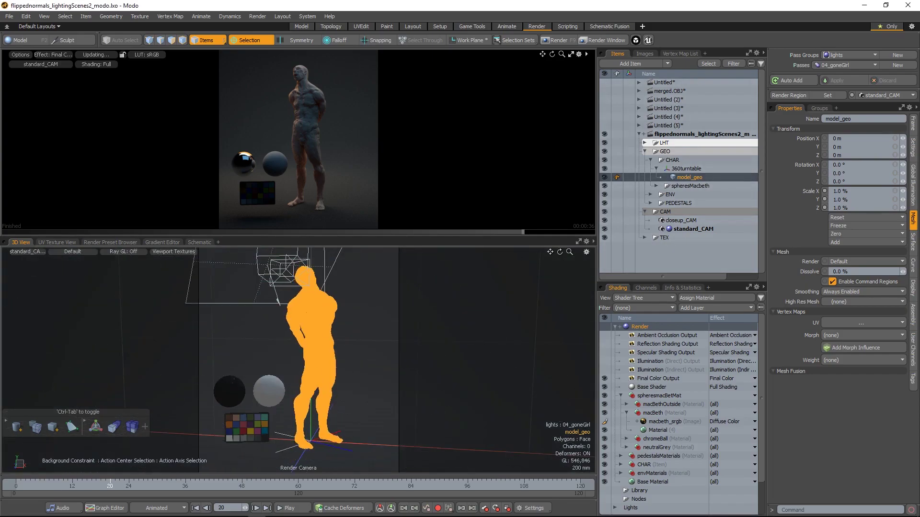
click(105, 55)
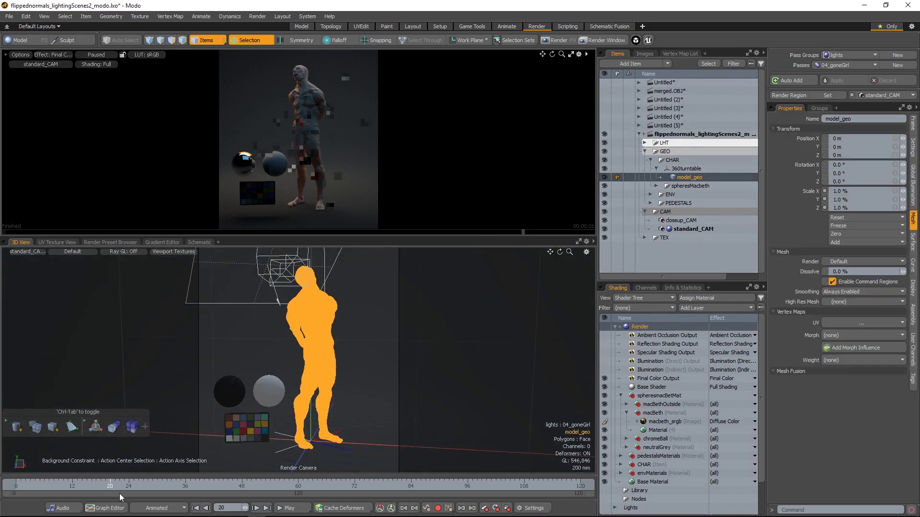
drag(115, 486, 308, 485)
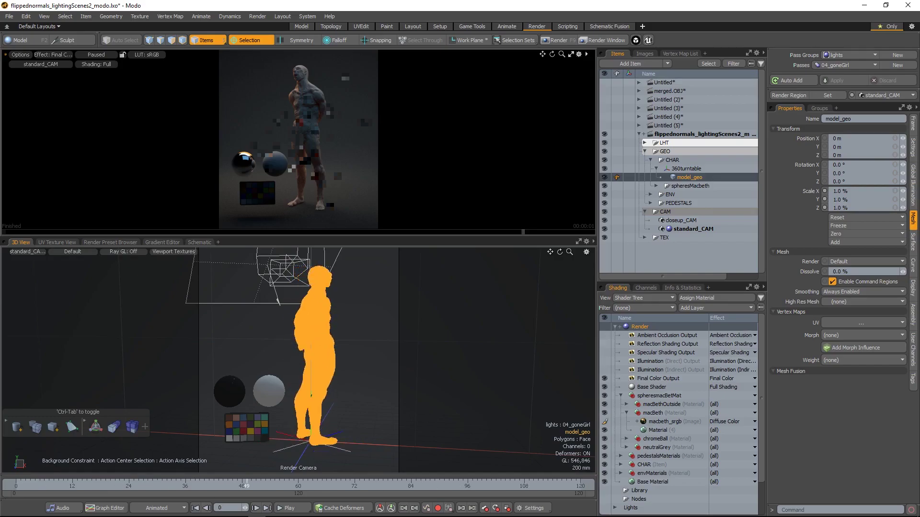
drag(477, 485, 16, 485)
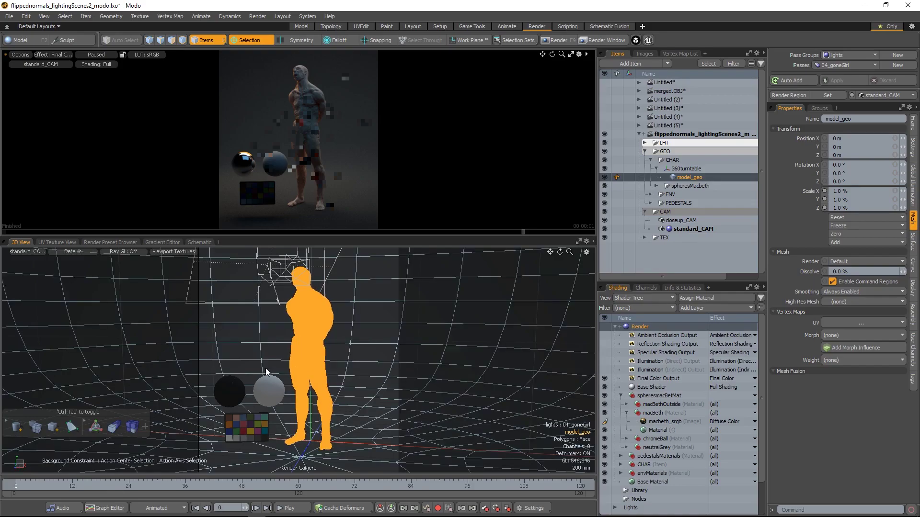
Select the backdrop, black sphere, grey sphere and Macbeth colour chart in turn
click(370, 369)
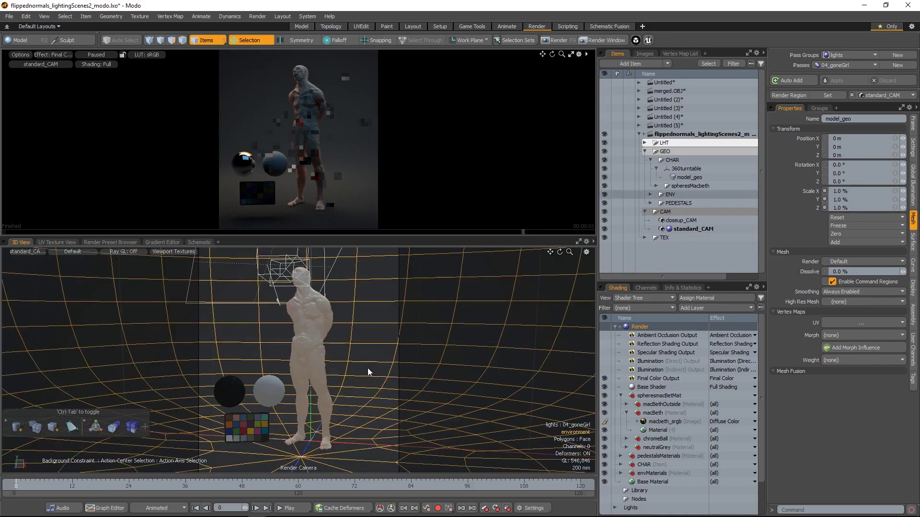
click(230, 403)
click(269, 391)
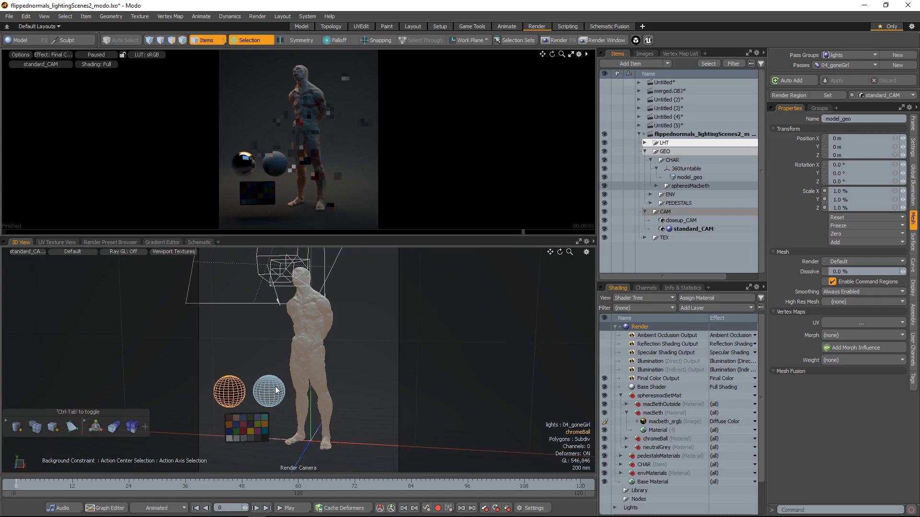
click(252, 434)
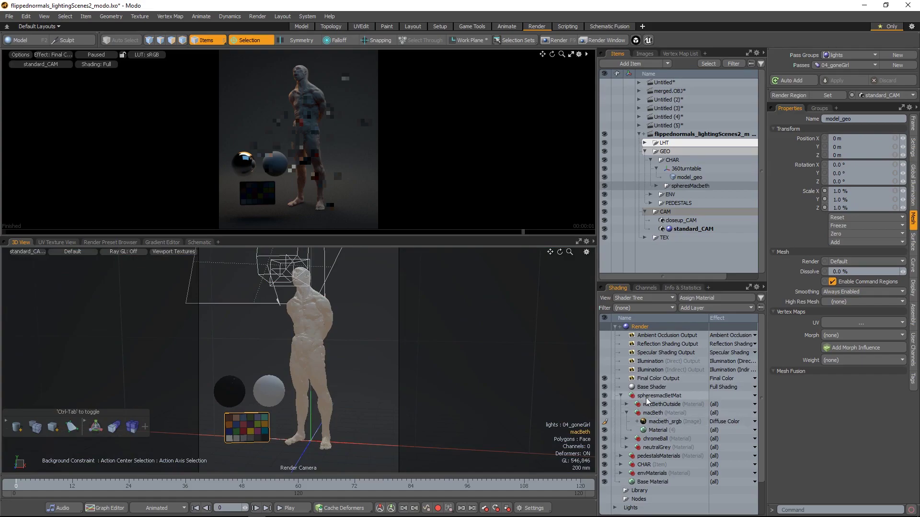
Use Replace Image on the macbeth_srgb texture, browse to macbeth_srgb.tif, then cancel and keep the current image
scroll(645, 400, down, 1)
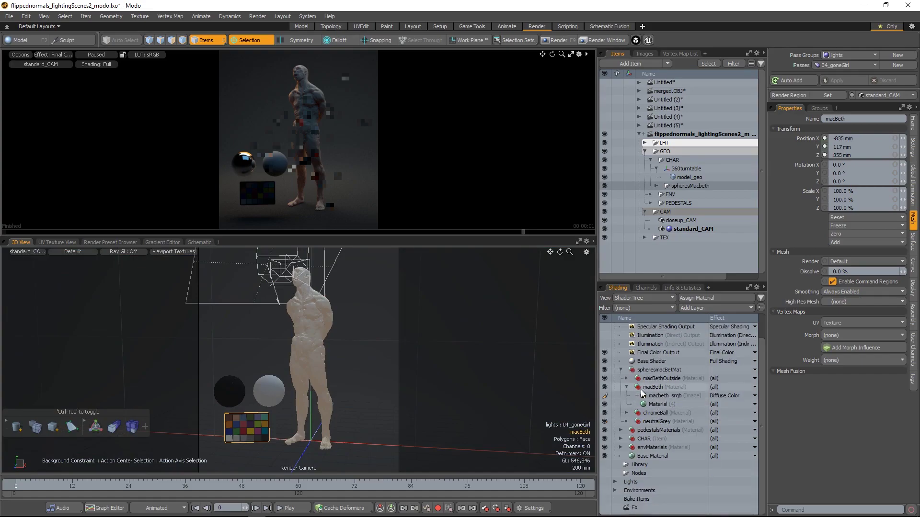
click(663, 397)
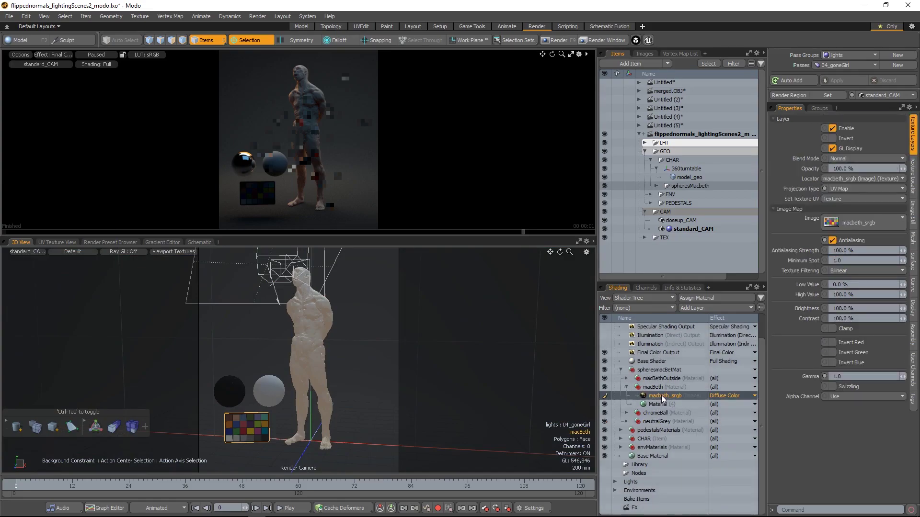
right_click(664, 399)
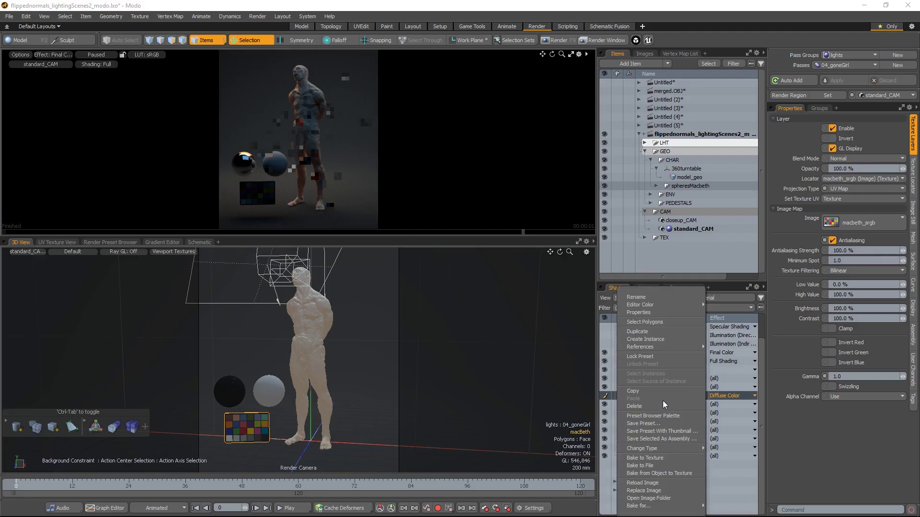
click(645, 491)
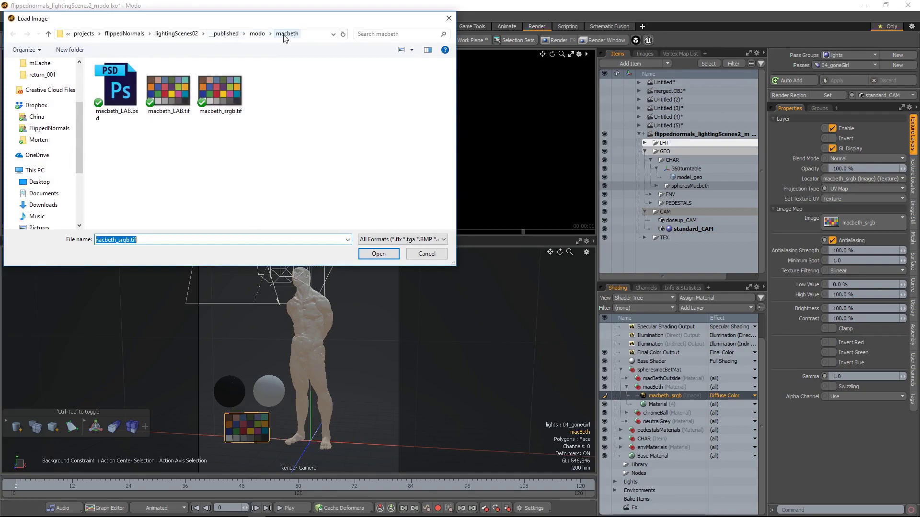
click(304, 153)
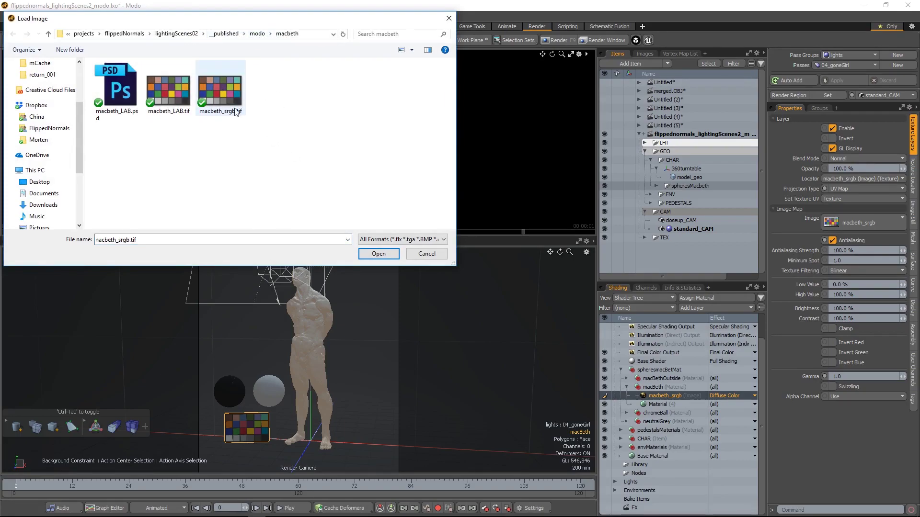
click(426, 254)
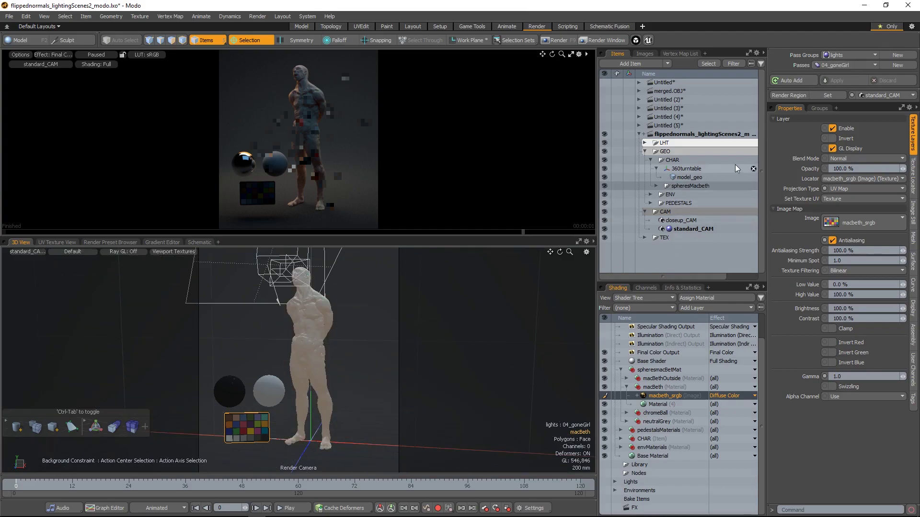
Switch to the 01_neutral pass and expand the CHAR, generalMaterials and clayMaterials groups in the Shader Tree
click(831, 67)
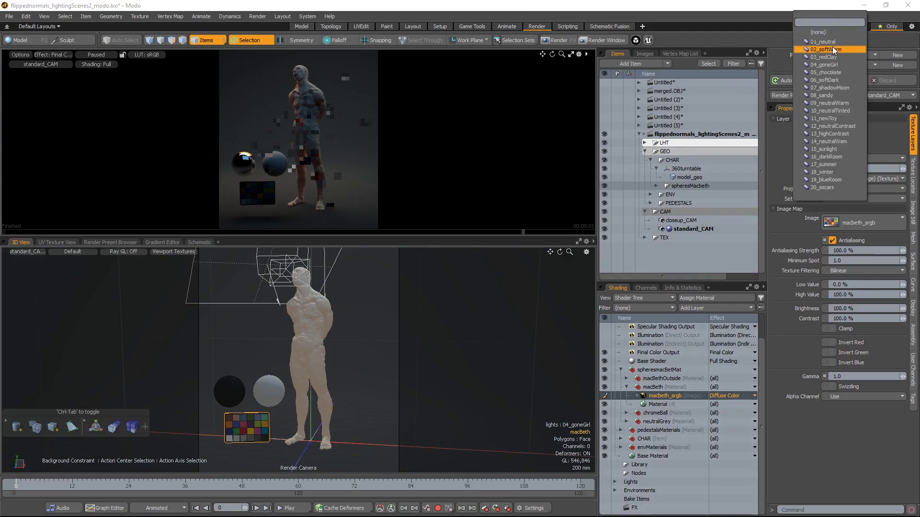
click(836, 44)
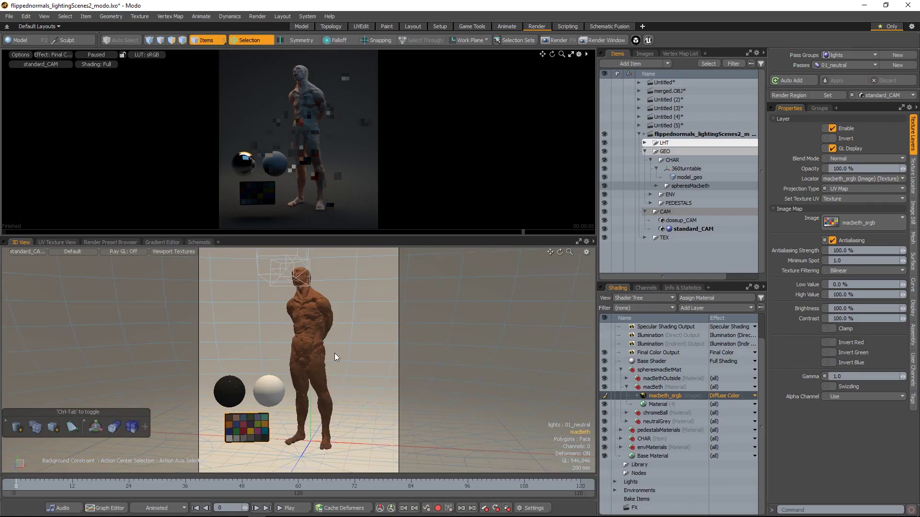
click(621, 439)
scroll(625, 439, down, 1)
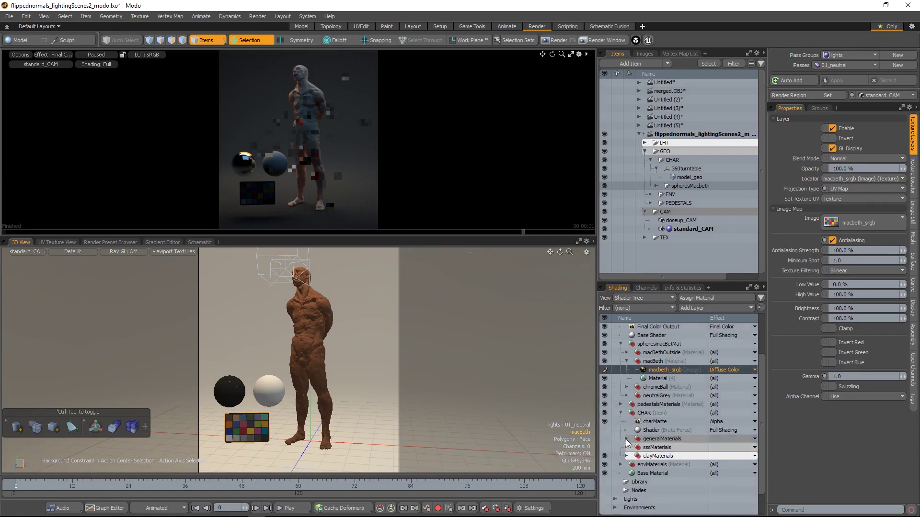
click(626, 439)
scroll(632, 441, down, 5)
click(626, 474)
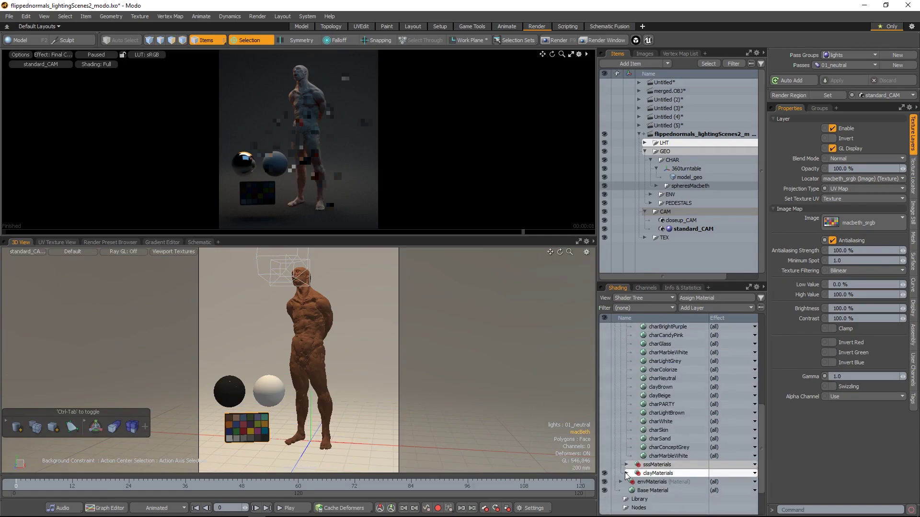
scroll(628, 472, down, 4)
scroll(636, 431, up, 1)
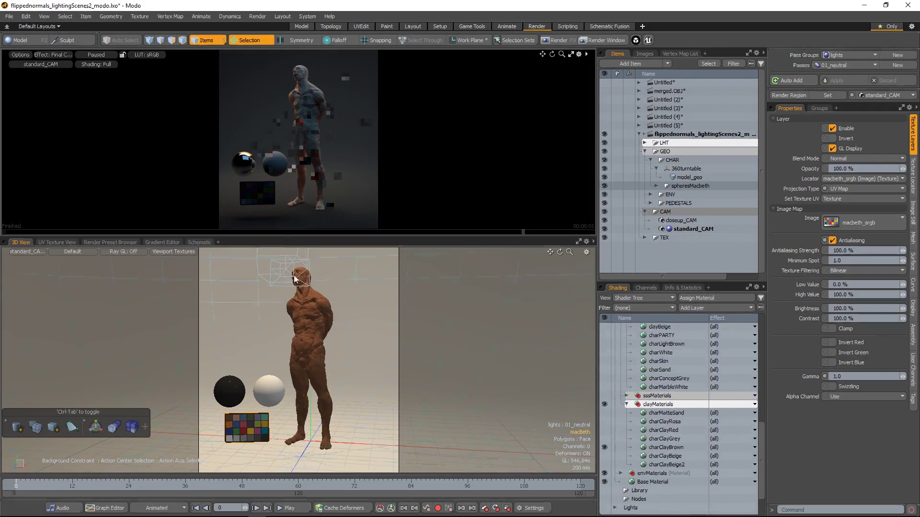
Unpause the render preview and set the lighting pass to 07_shadowMoon
click(102, 56)
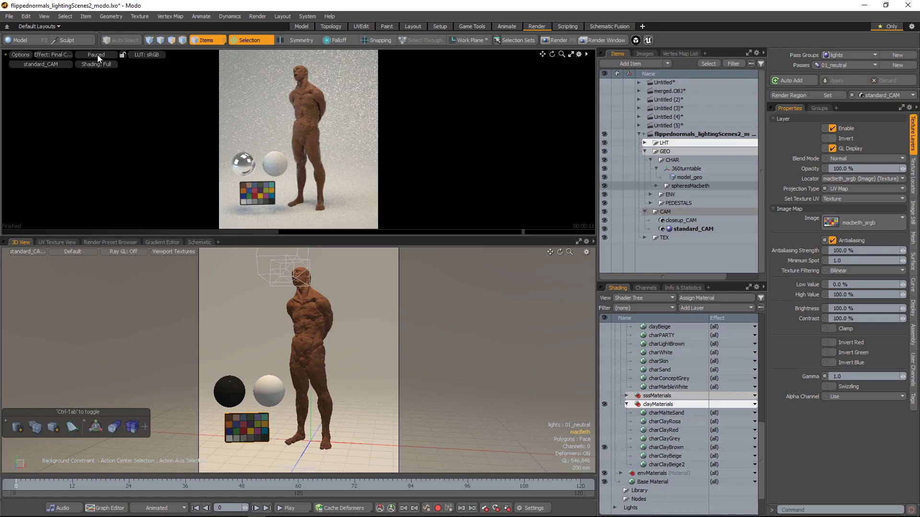
click(845, 64)
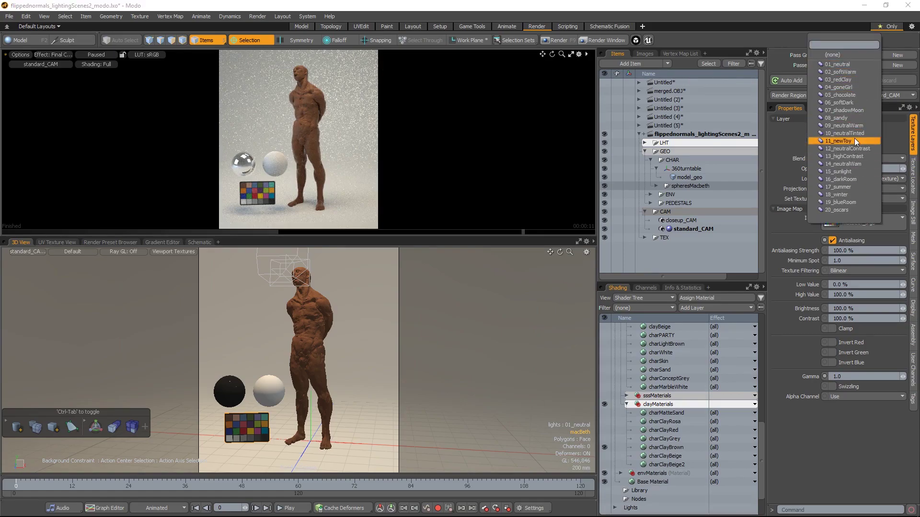
click(859, 112)
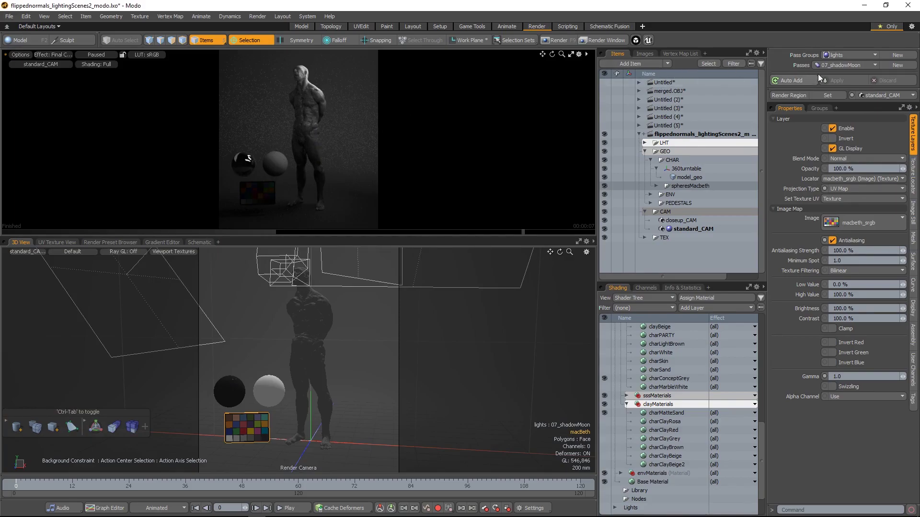
click(865, 65)
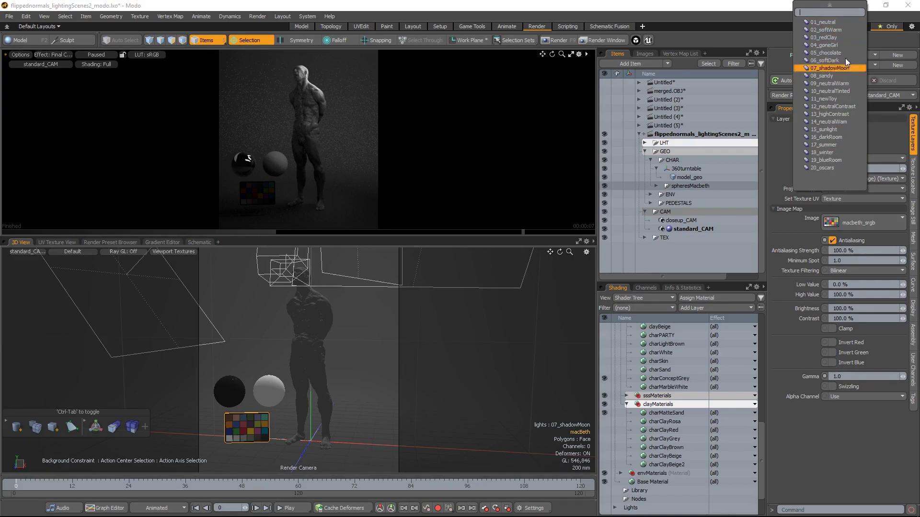
click(367, 323)
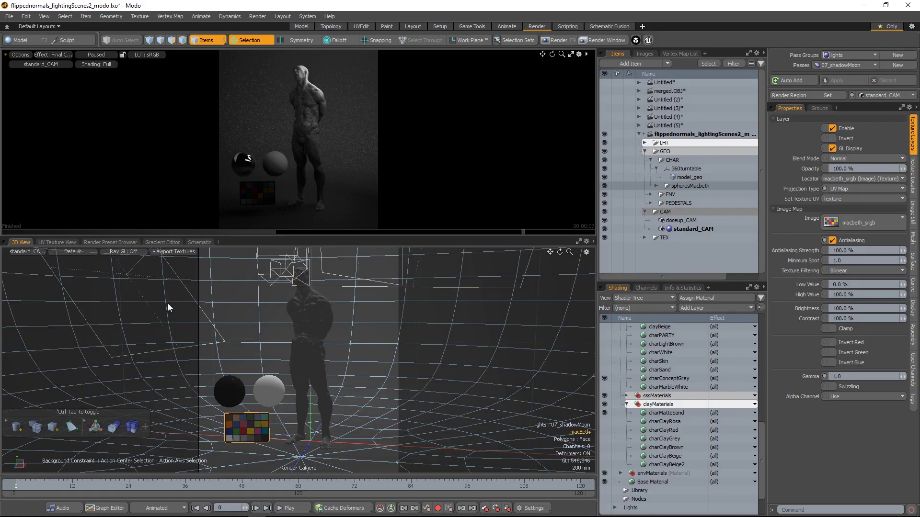
Set both the 3D viewport and the render preview to look through closeup_CAM
click(24, 252)
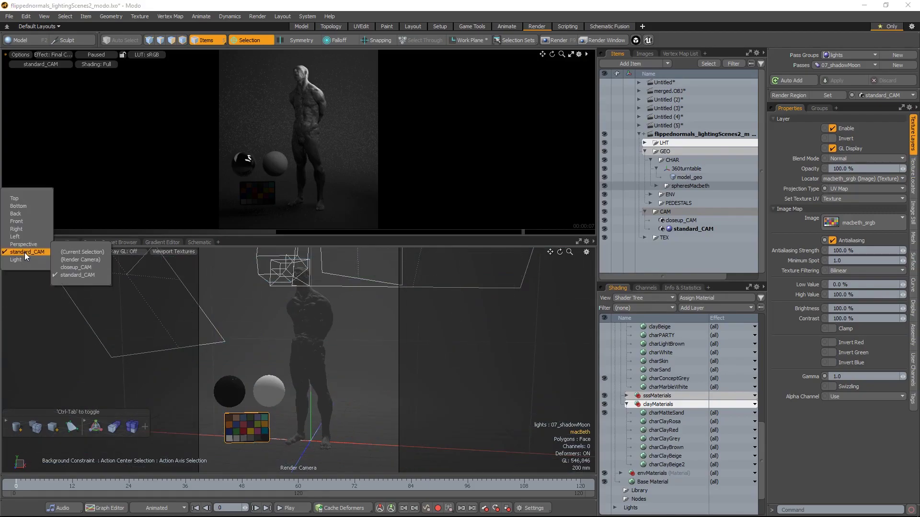
click(89, 269)
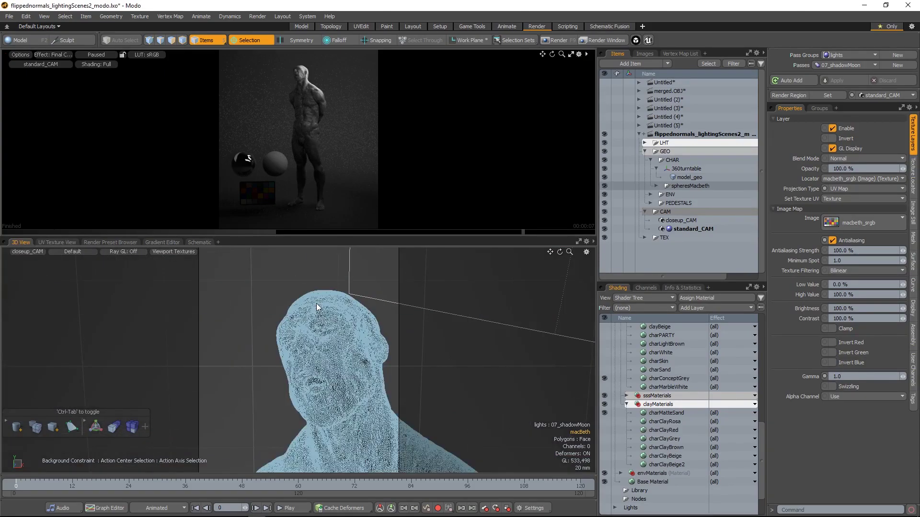
click(363, 386)
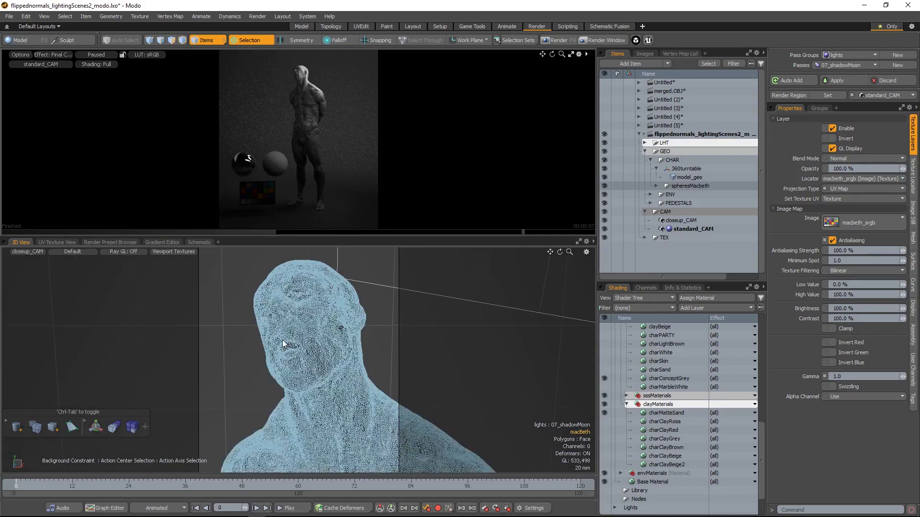
click(183, 282)
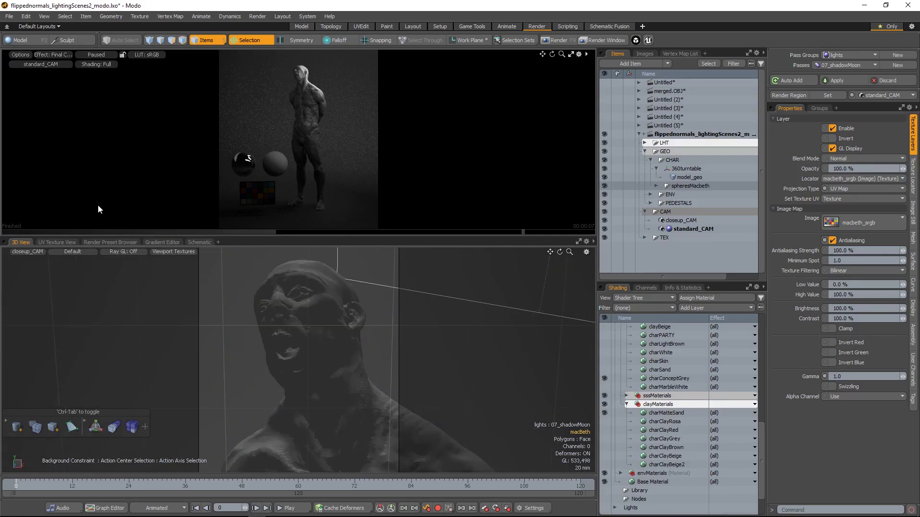
click(43, 64)
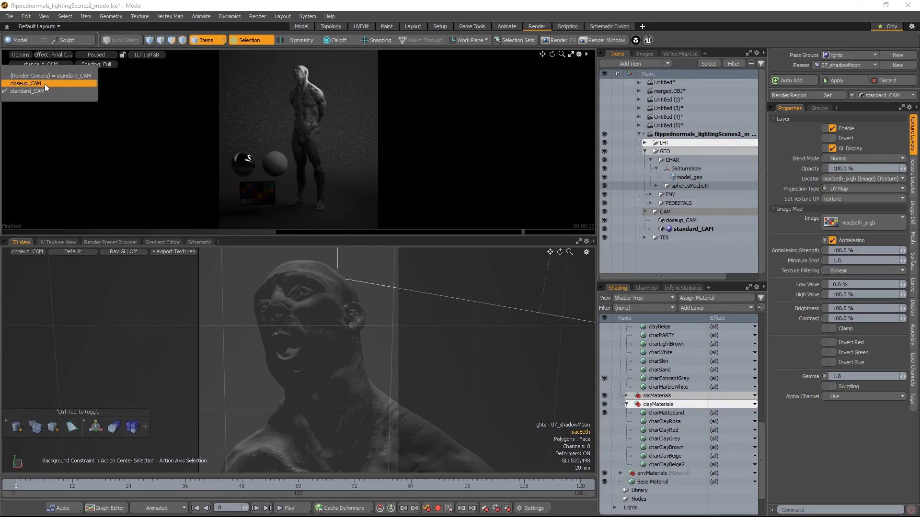
click(44, 84)
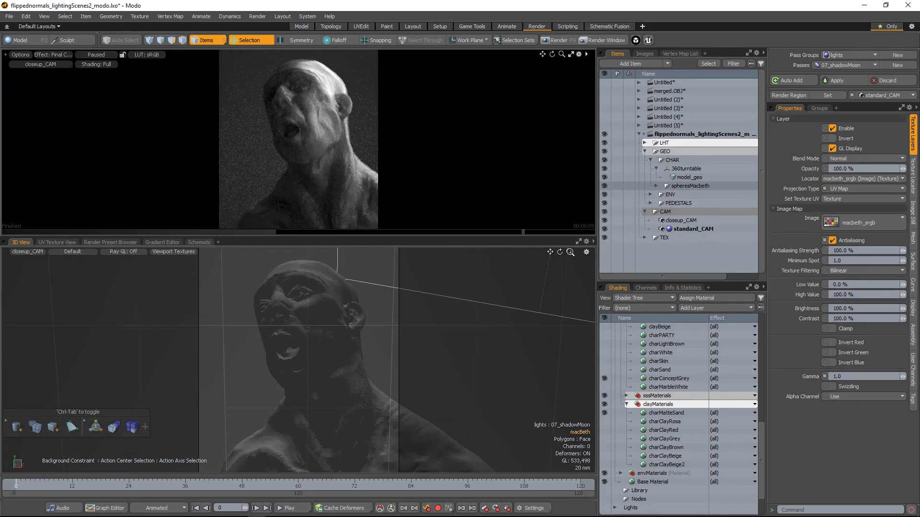
Select closeup_CAM, show its depth-of-field settings, and sample focus points across the head
click(677, 221)
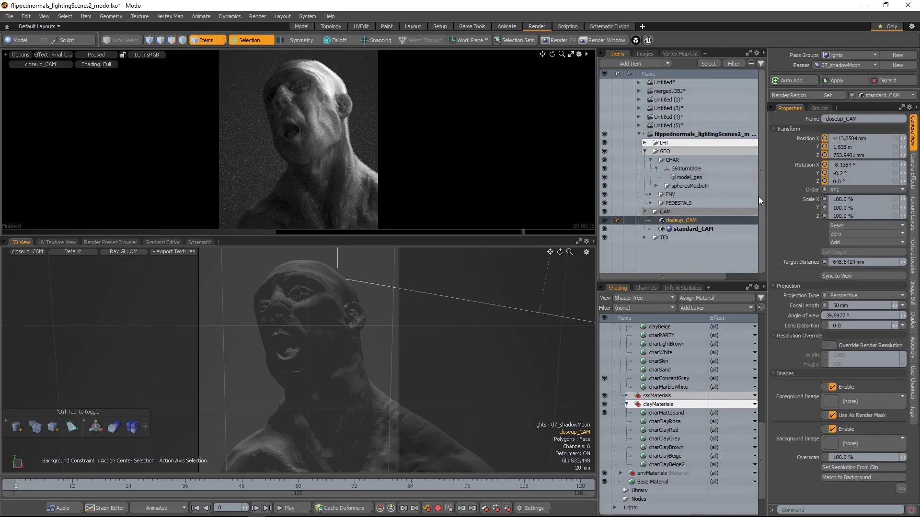
click(913, 172)
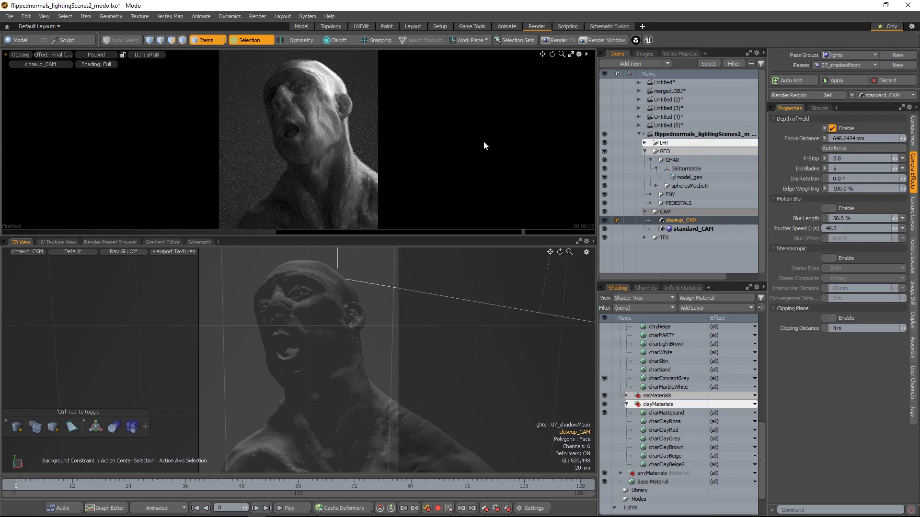
ctrl+middle_click(316, 99)
ctrl+middle_click(327, 128)
drag(285, 124, 272, 84)
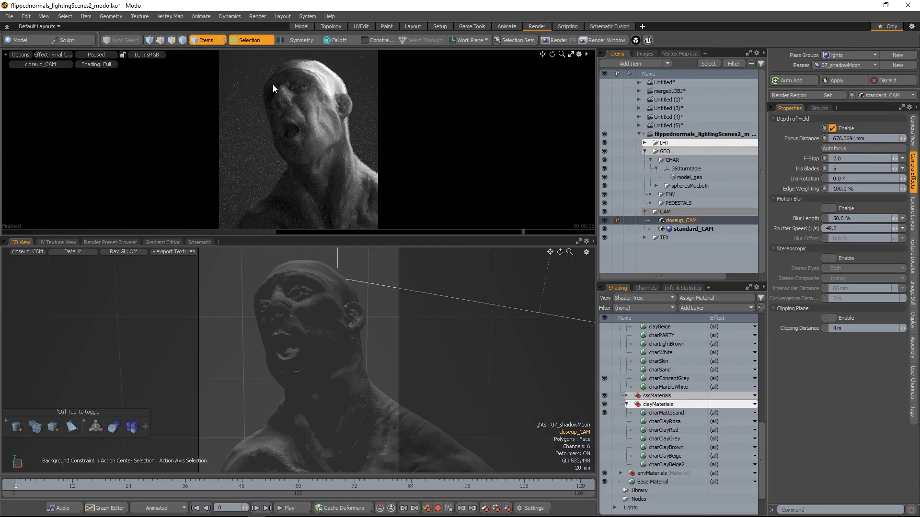
drag(330, 92, 344, 117)
Compare background focus, then settle the focus distance on the eye at about 656.97 mm
ctrl+middle_click(199, 160)
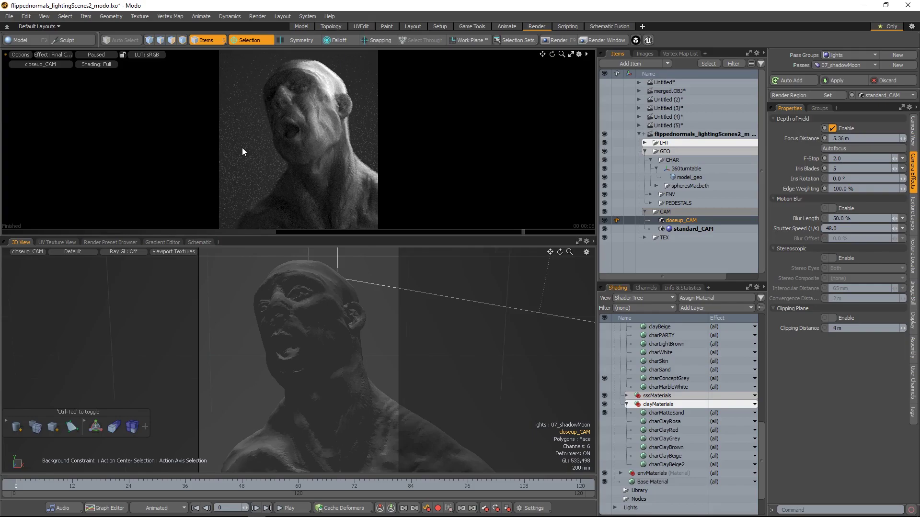
ctrl+middle_click(332, 109)
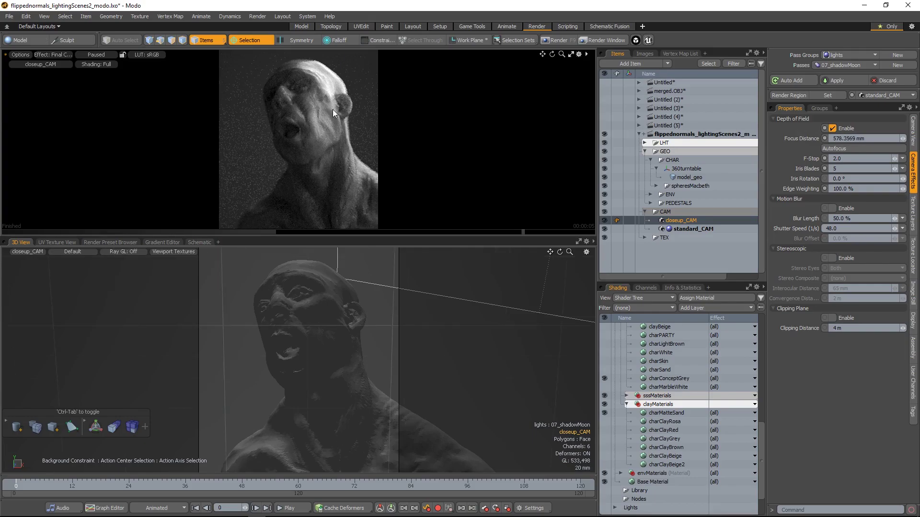
ctrl+middle_click(252, 152)
drag(252, 151, 303, 88)
ctrl+middle_click(301, 87)
ctrl+middle_click(300, 87)
ctrl+middle_click(299, 87)
Select the F-Stop field, return the preview to standard_CAM, and bring up the lighting passes list
click(862, 158)
click(54, 65)
click(45, 92)
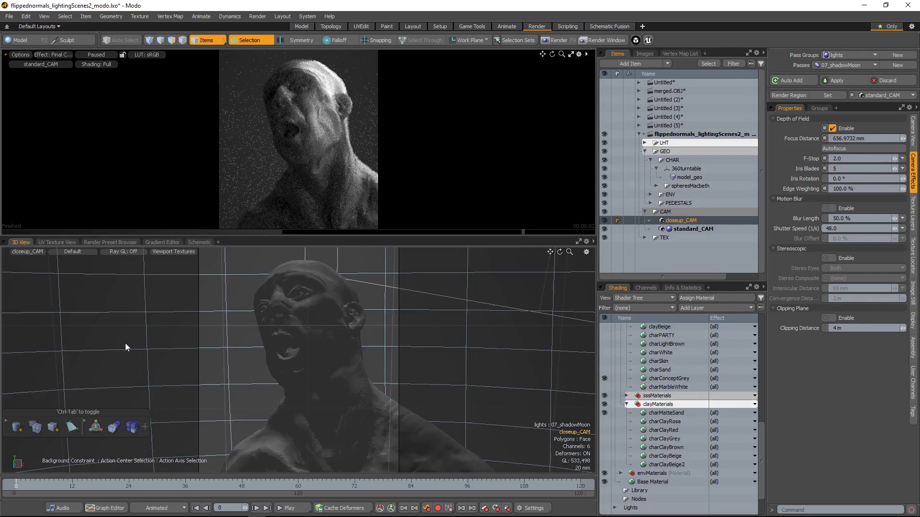
click(862, 67)
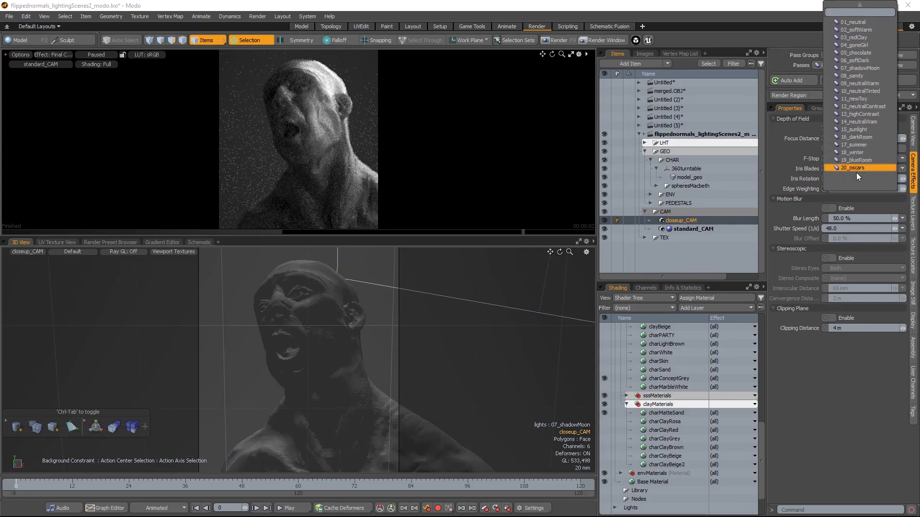